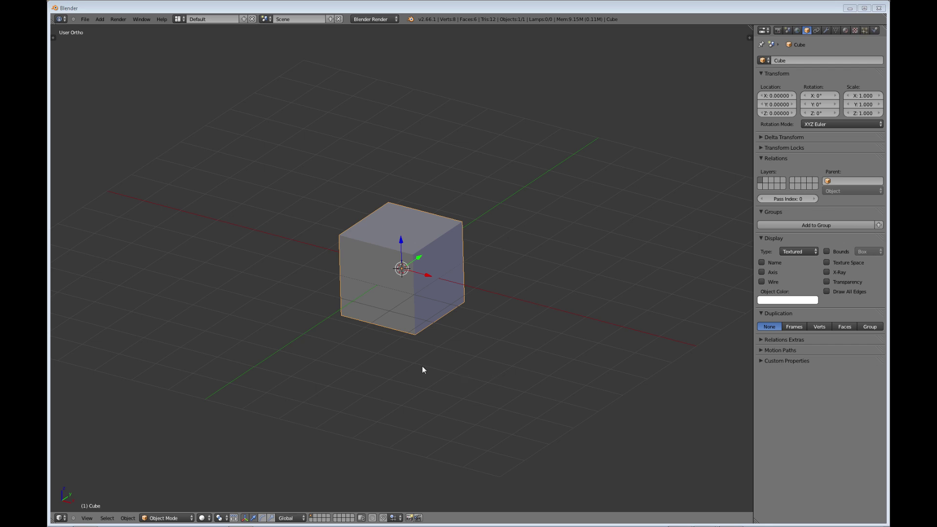
- Delete the default cube with X, leaving the scene with zero objects
{"action": "middle_click_drag", "start_coordinate": [423, 370], "coordinate": [363, 257]}
{"action": "scroll", "coordinate": [393, 332], "scroll_direction": "down", "scroll_amount": 5}
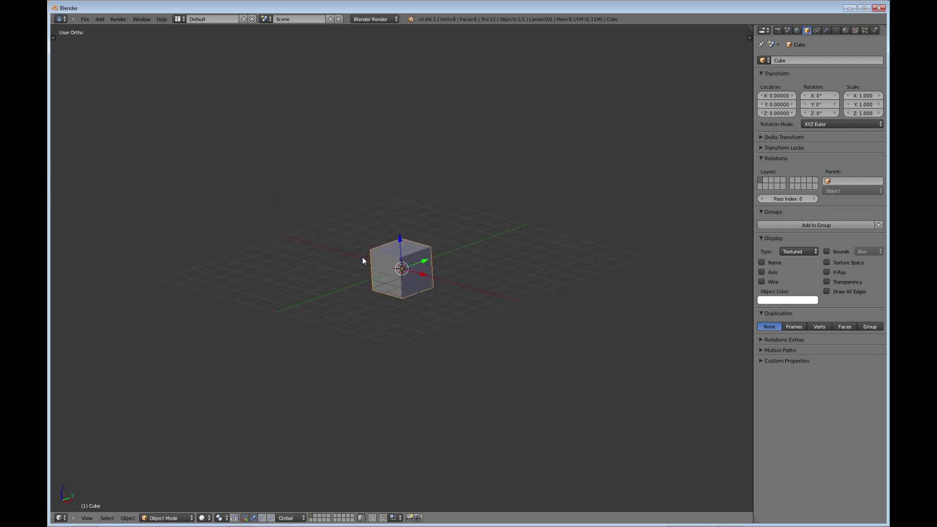
{"action": "scroll", "coordinate": [380, 283], "scroll_direction": "up", "scroll_amount": 3}
{"action": "scroll", "coordinate": [380, 282], "scroll_direction": "down", "scroll_amount": 2}
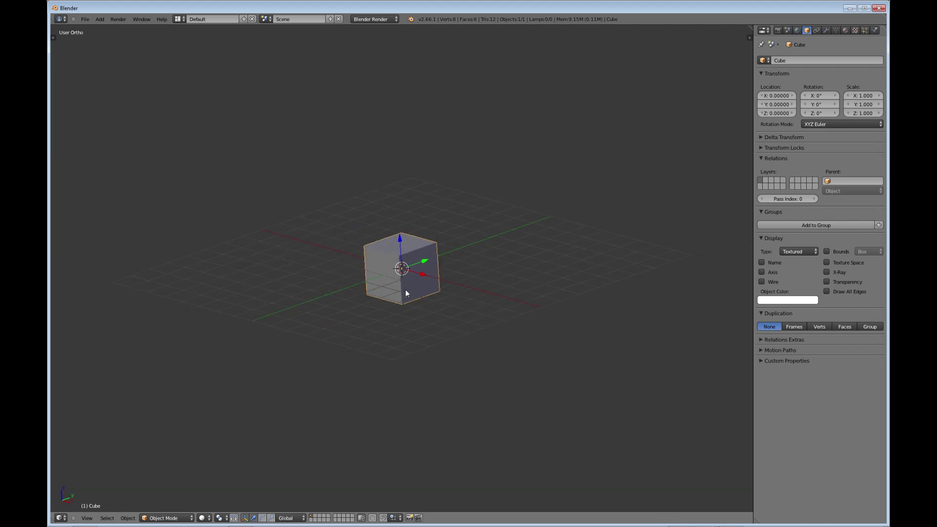
{"action": "key", "text": "x"}
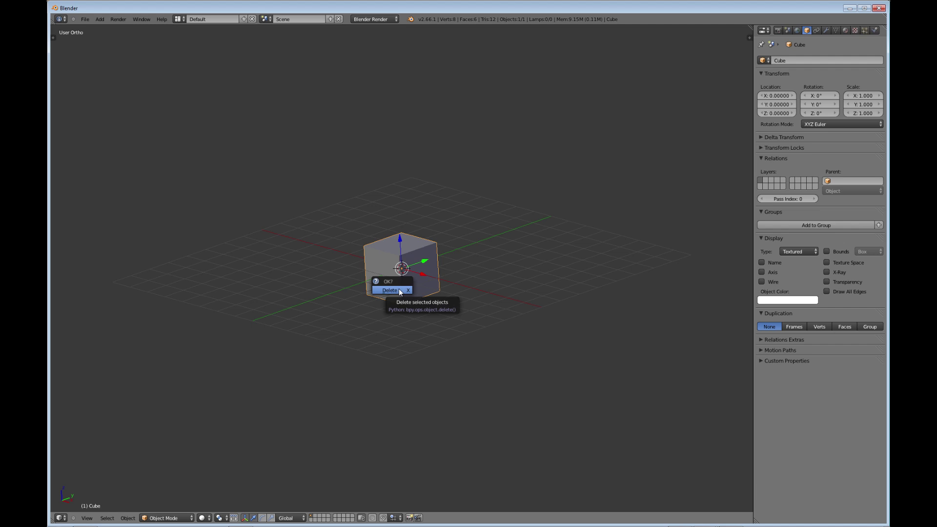
{"action": "left_click", "coordinate": [397, 292]}
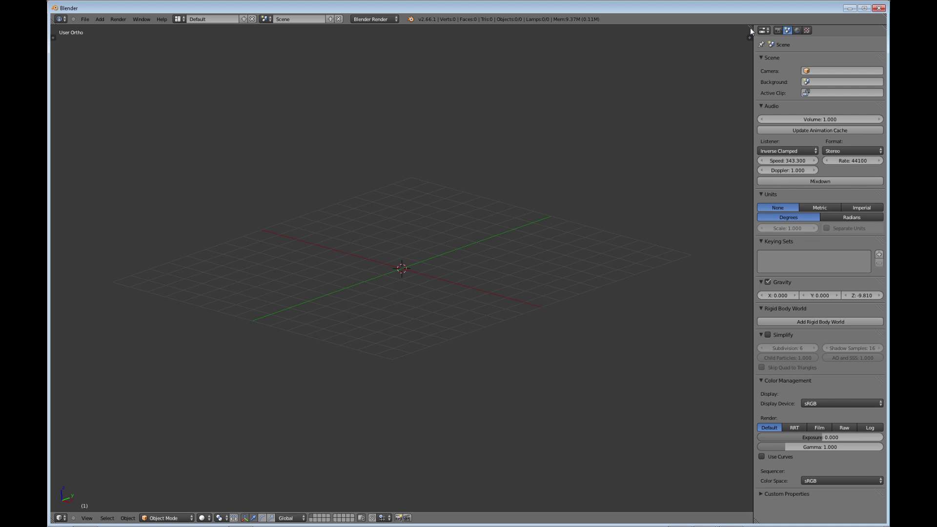
- Split the viewport into a wide left 3D view and two stacked 3D views on the right
{"action": "left_click_drag", "start_coordinate": [753, 30], "coordinate": [489, 34]}
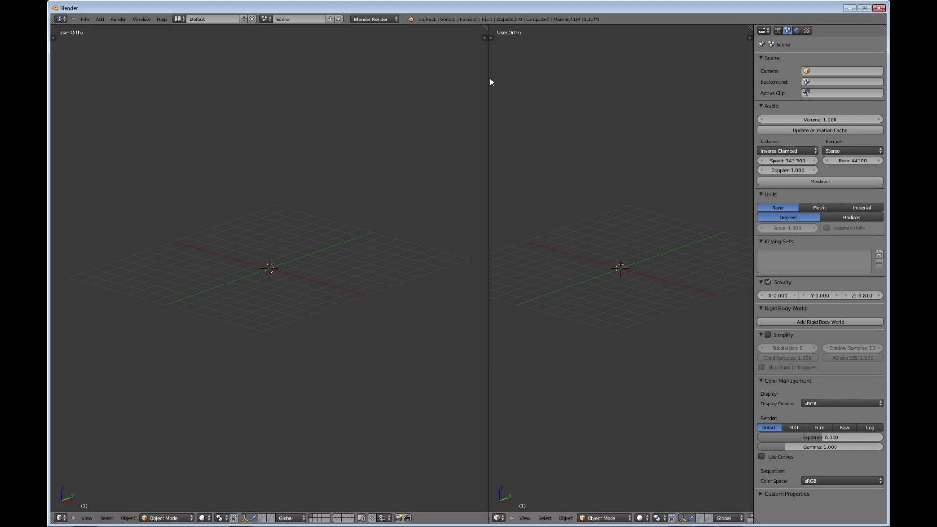
{"action": "left_click_drag", "start_coordinate": [488, 78], "coordinate": [426, 81]}
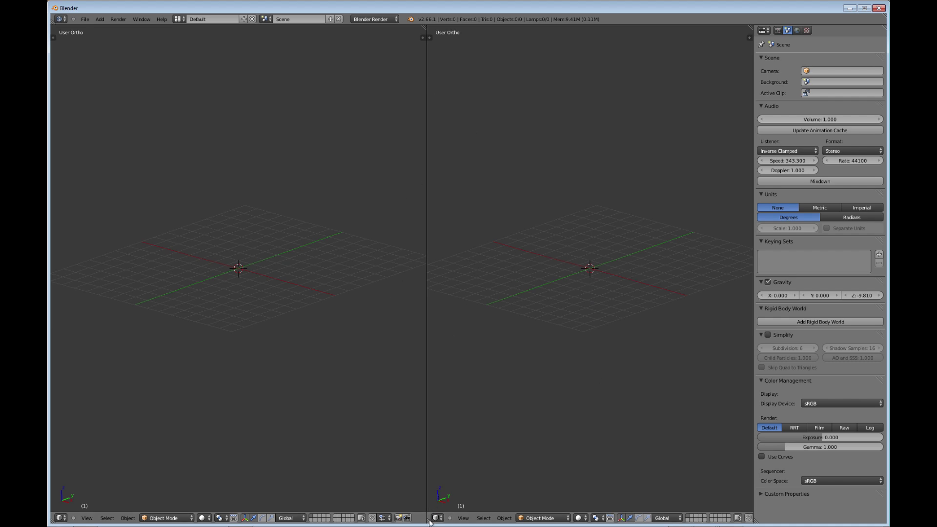
{"action": "left_click_drag", "start_coordinate": [429, 522], "coordinate": [418, 278]}
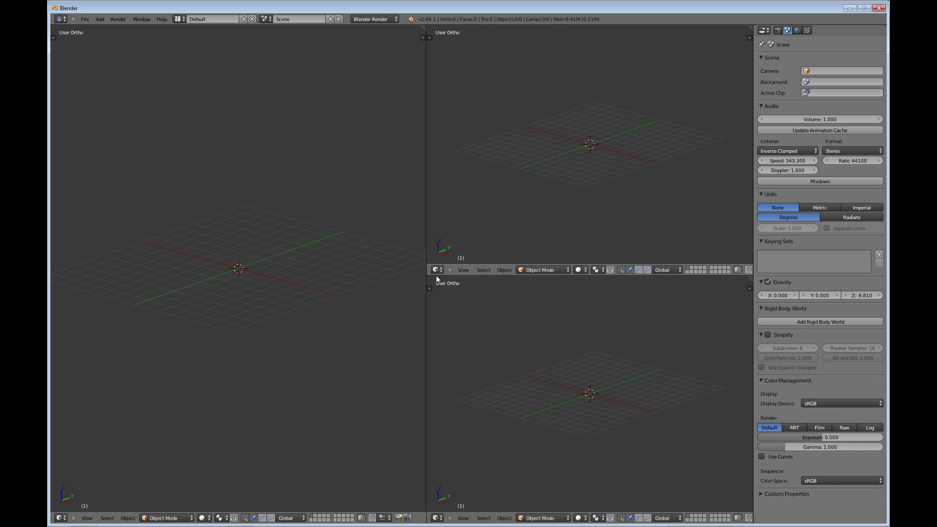
{"action": "left_click", "coordinate": [436, 270]}
{"action": "left_click", "coordinate": [444, 263]}
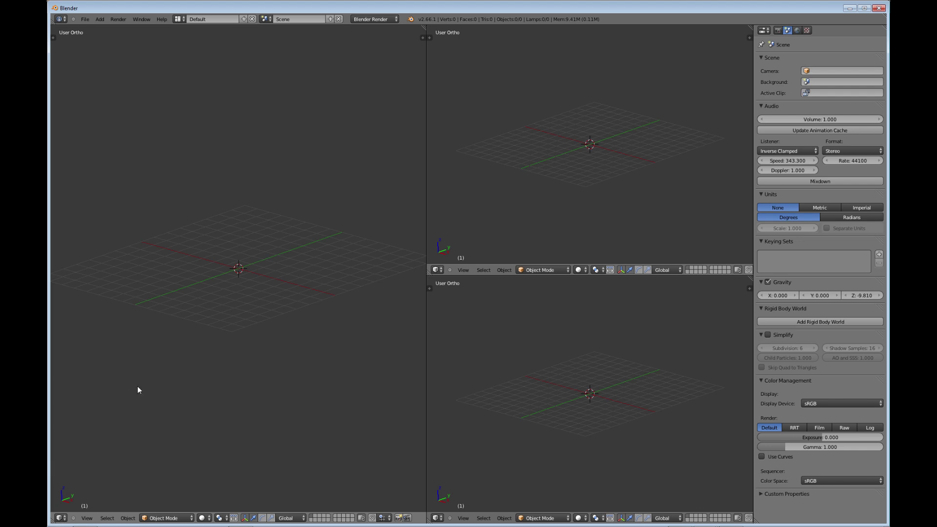
- Set the left view to Top, upper right to Front, and lower right to Right orthographic
{"action": "key", "text": "KP_7"}
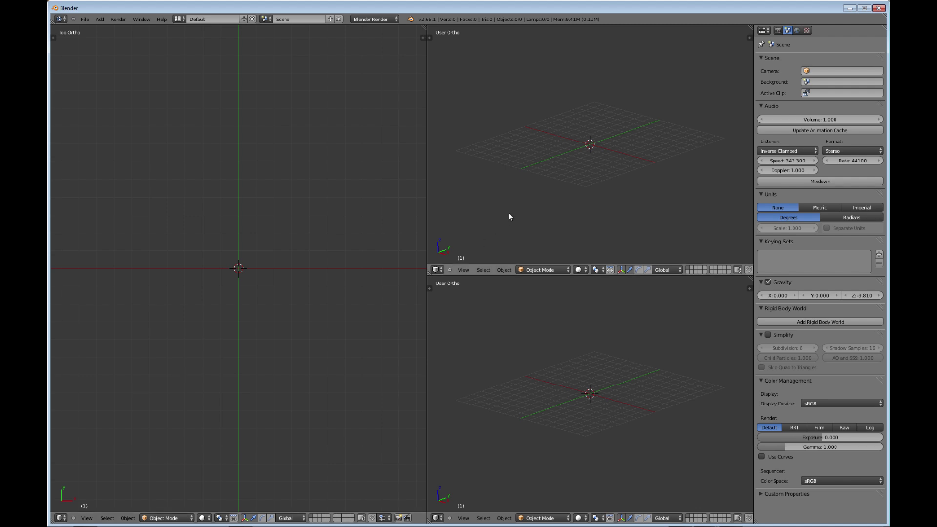
{"action": "key", "text": "KP_3"}
{"action": "key", "text": "KP_1"}
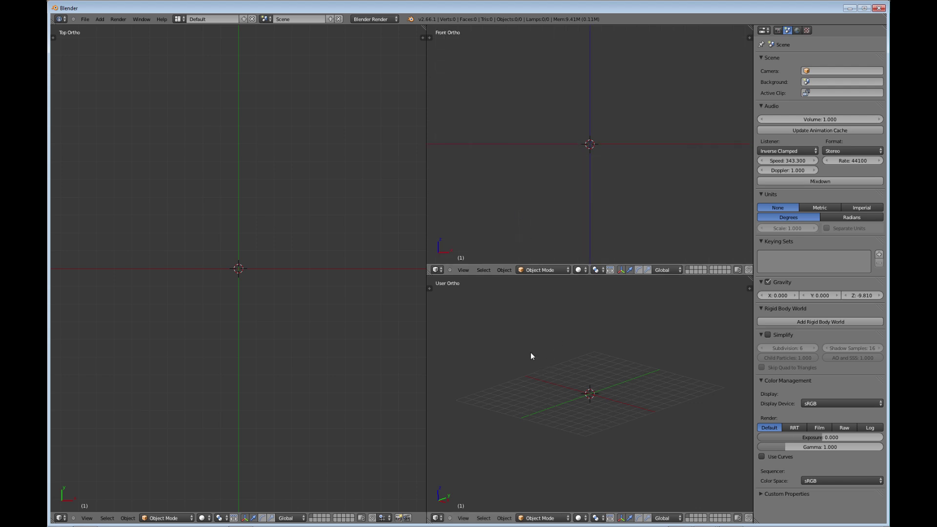
{"action": "key", "text": "KP_3"}
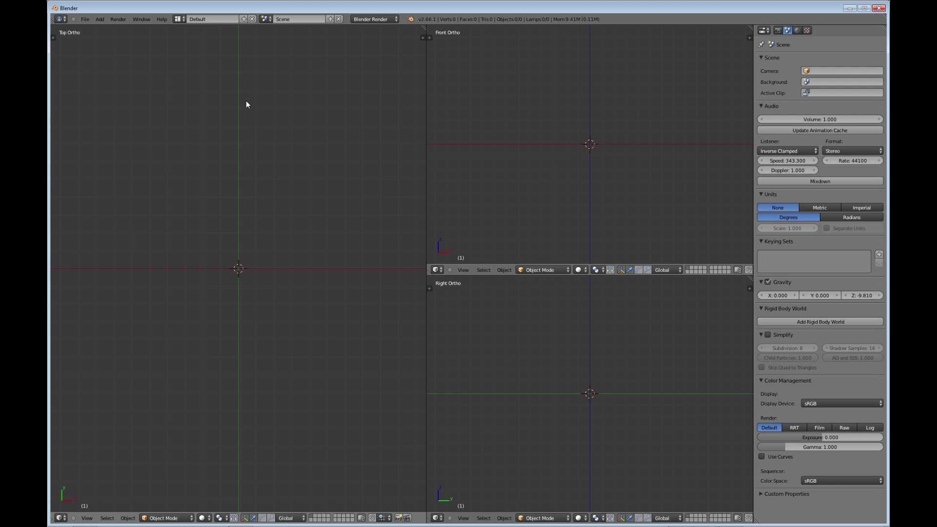
- Add a camera at the origin, show its view top-right, and keep the left view Top
{"action": "left_click", "coordinate": [99, 19]}
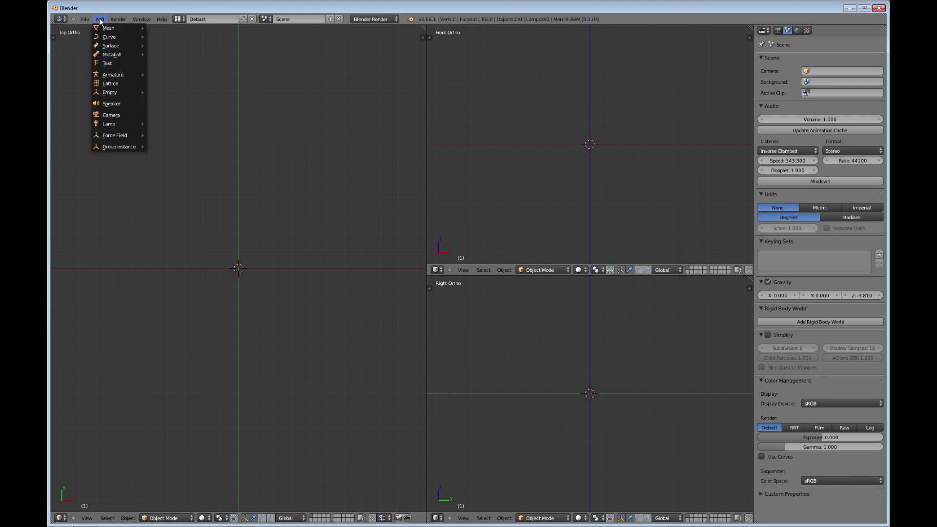
{"action": "left_click", "coordinate": [123, 115]}
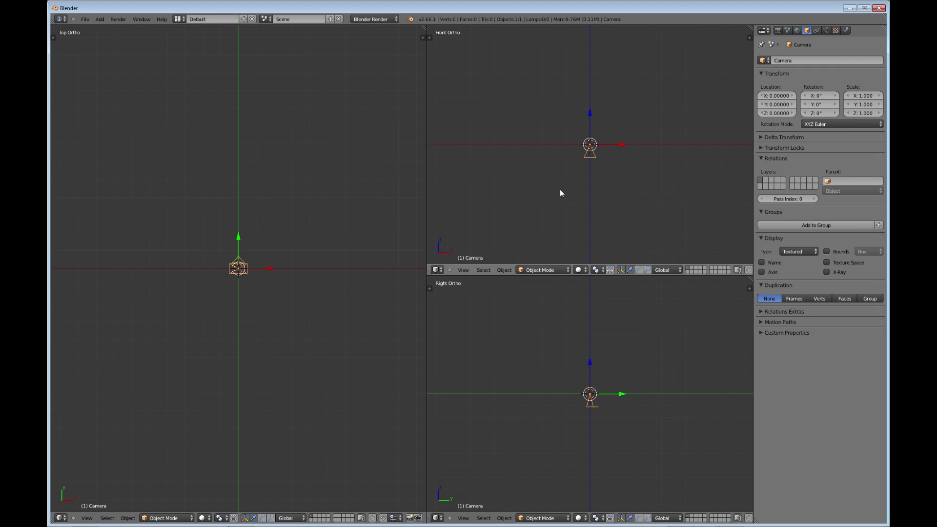
{"action": "key", "text": "KP_0"}
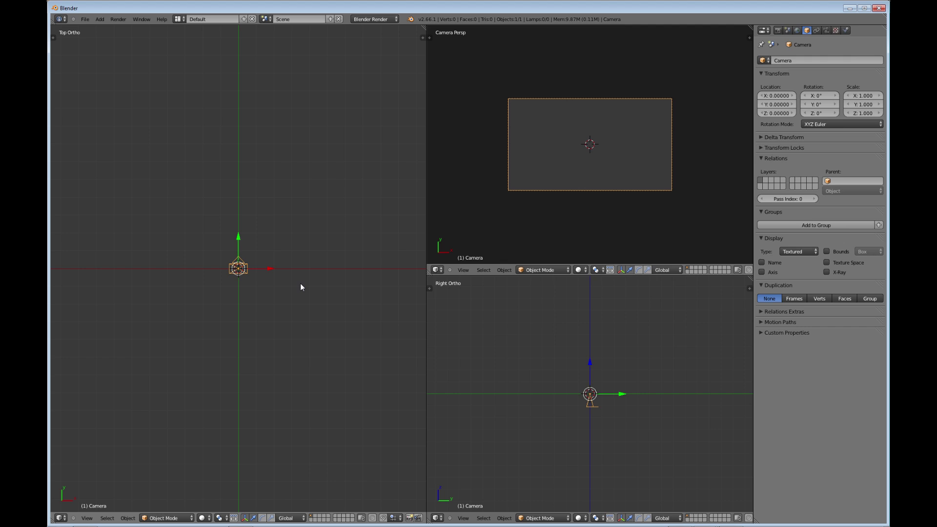
{"action": "mouse_move", "coordinate": [241, 296]}
{"action": "middle_mouse_down"}
{"action": "mouse_move", "coordinate": [250, 328]}
{"action": "mouse_move", "coordinate": [261, 319]}
{"action": "mouse_move", "coordinate": [218, 241]}
{"action": "mouse_move", "coordinate": [253, 282]}
{"action": "middle_mouse_up"}
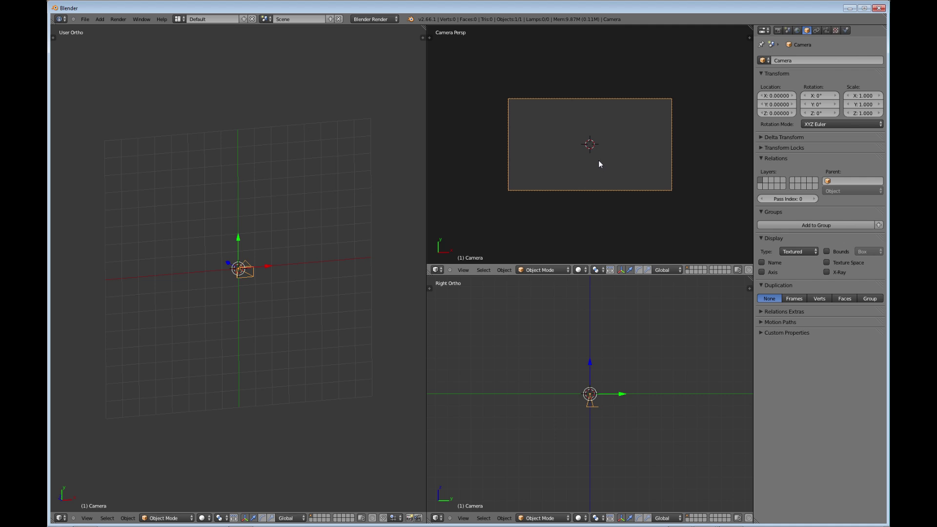
{"action": "key", "text": "KP_7"}
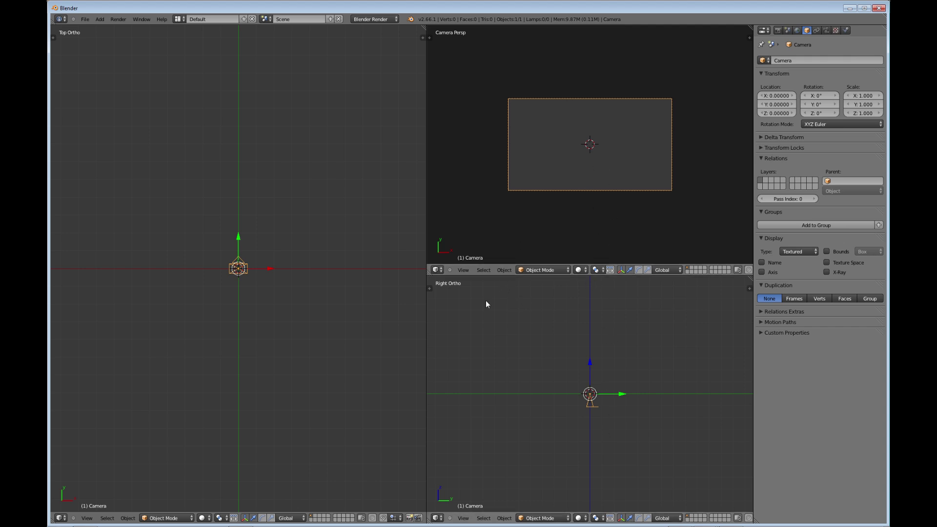
- Join the camera view into the lower-right view, then join the Top view into it too
{"action": "right_click", "coordinate": [495, 276]}
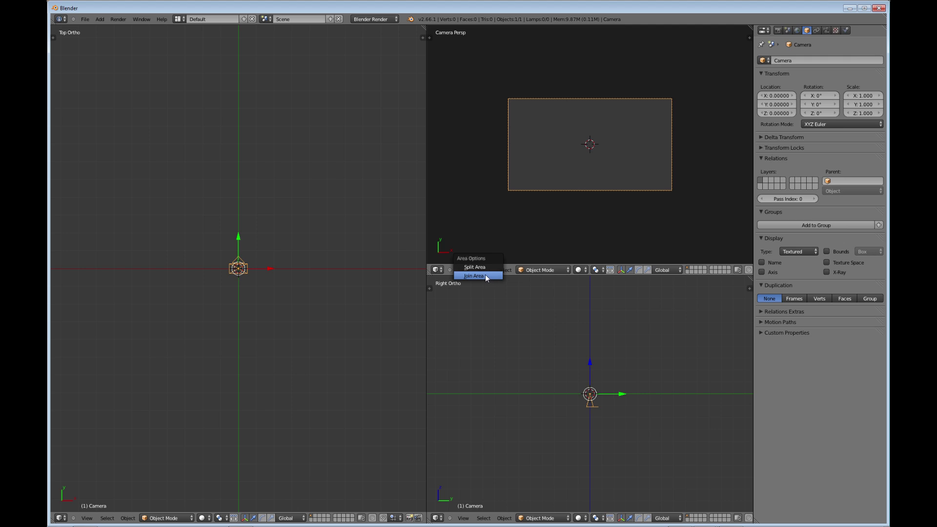
{"action": "left_click", "coordinate": [476, 277]}
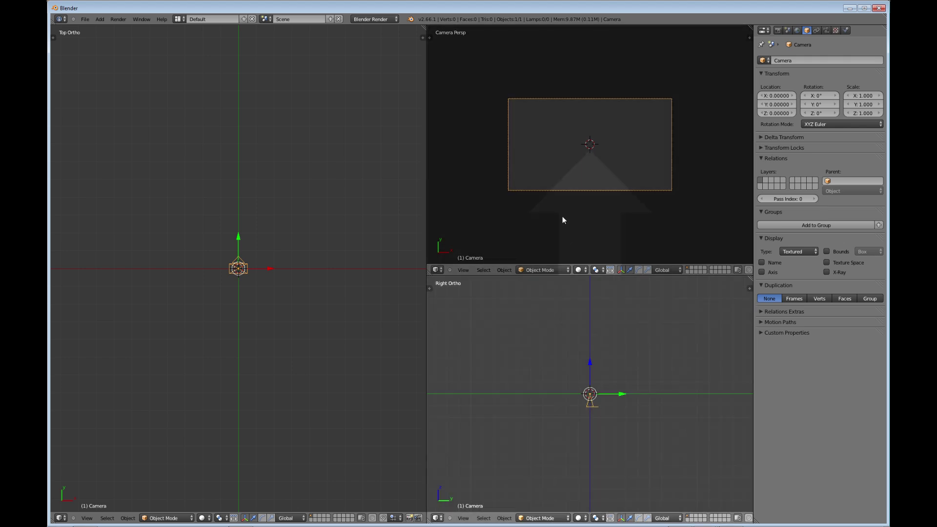
{"action": "left_click", "coordinate": [562, 216]}
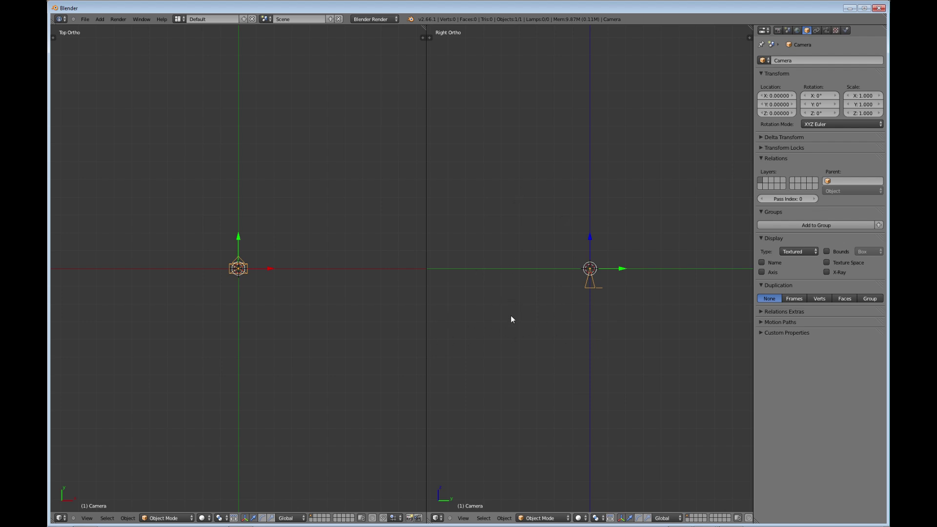
{"action": "right_click", "coordinate": [426, 376]}
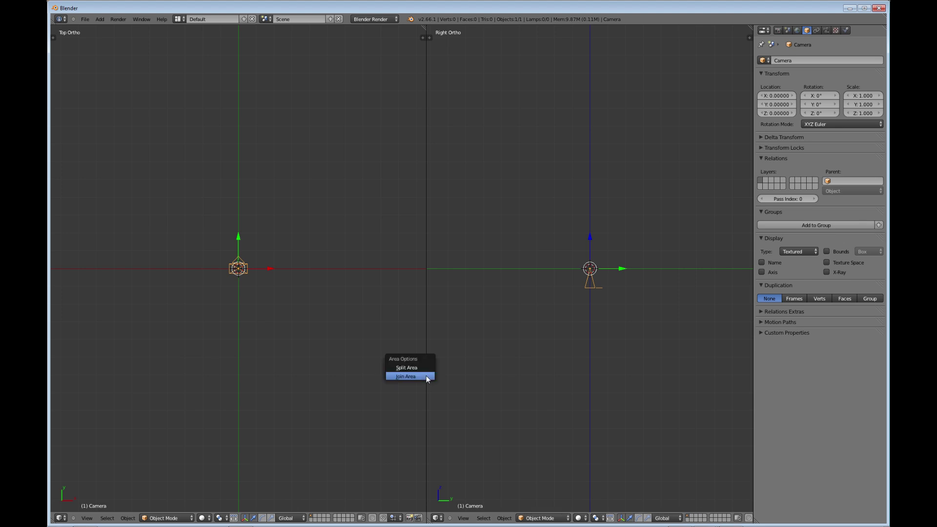
{"action": "left_click", "coordinate": [414, 376]}
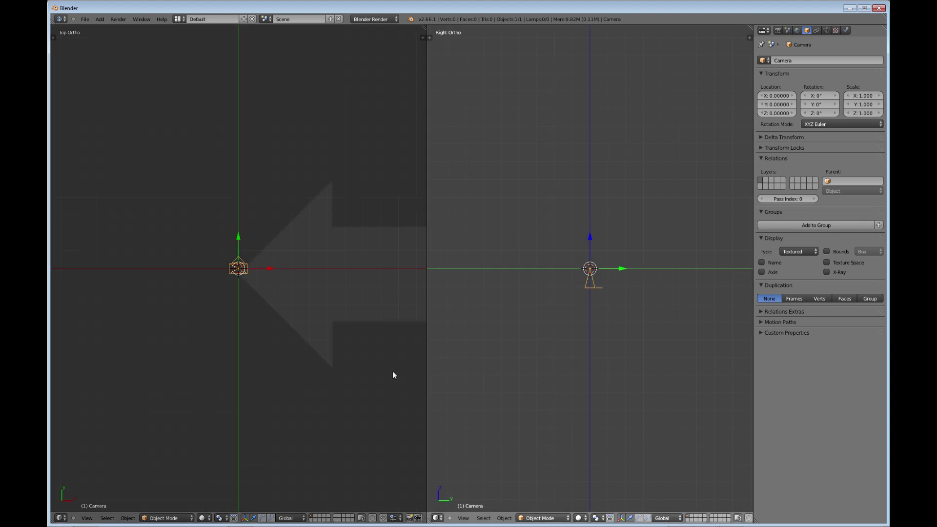
{"action": "left_click", "coordinate": [393, 372]}
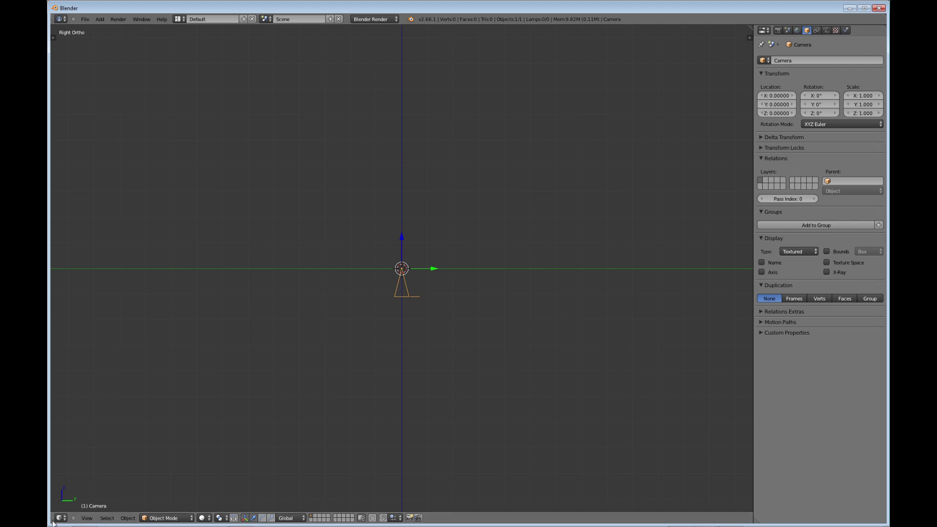
{"action": "left_click_drag", "start_coordinate": [53, 522], "coordinate": [52, 429]}
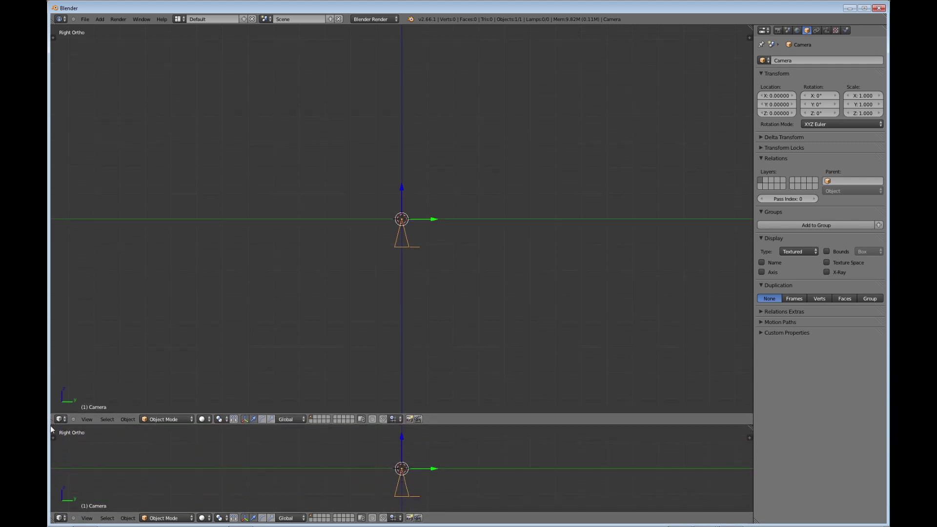
{"action": "left_click", "coordinate": [60, 518]}
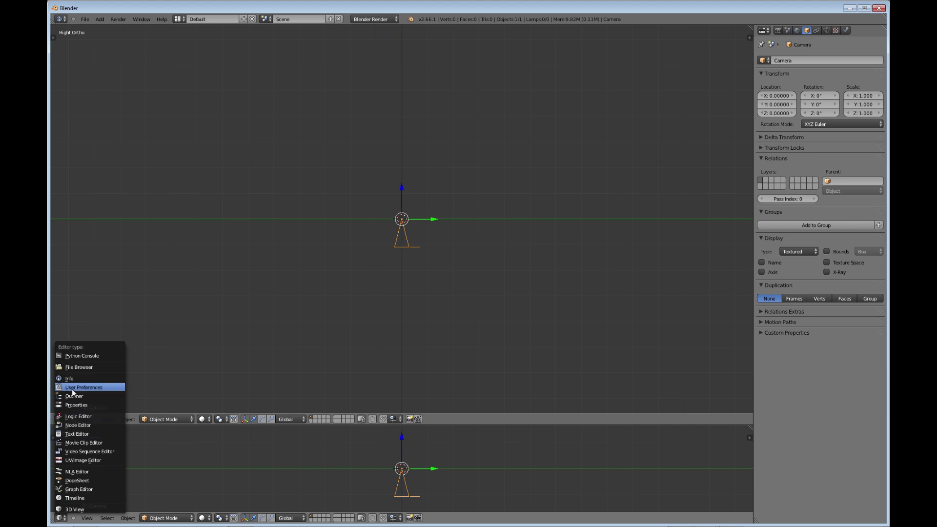
{"action": "left_click", "coordinate": [77, 405]}
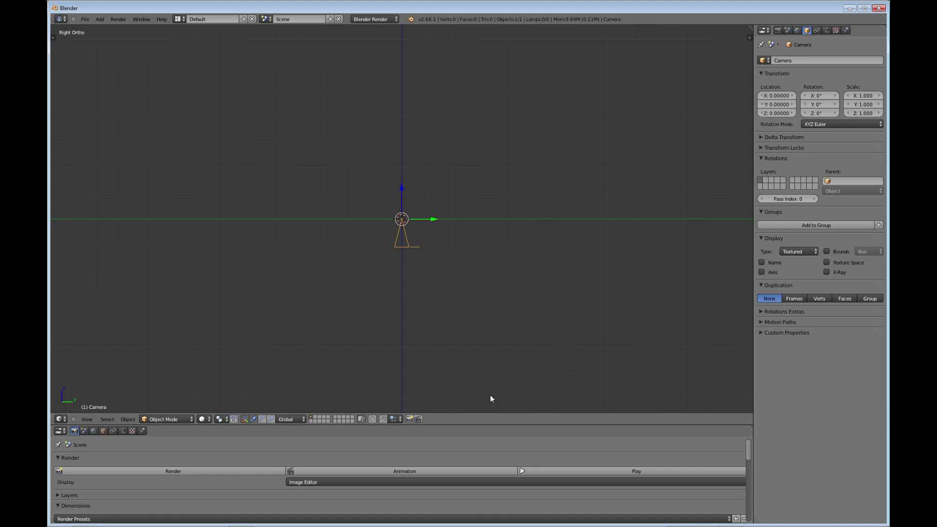
{"action": "left_click_drag", "start_coordinate": [493, 425], "coordinate": [494, 279]}
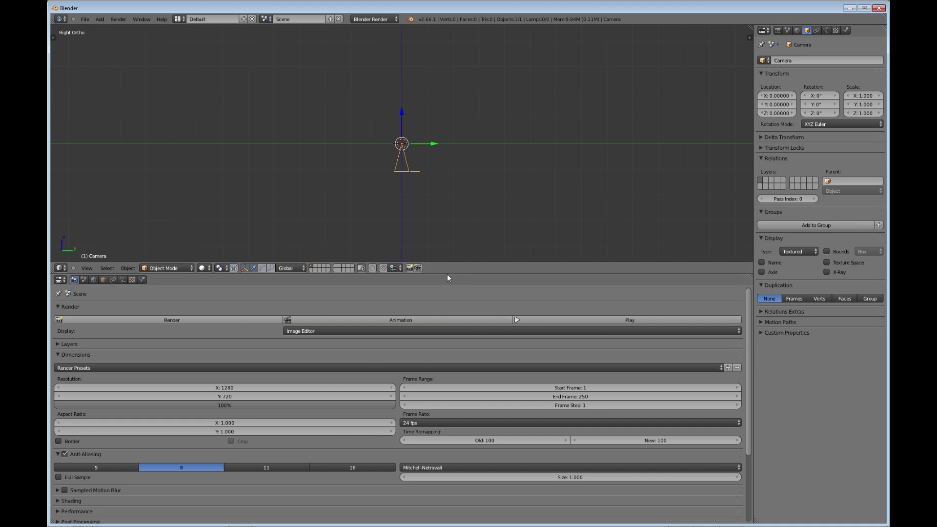
{"action": "left_click_drag", "start_coordinate": [450, 273], "coordinate": [471, 438]}
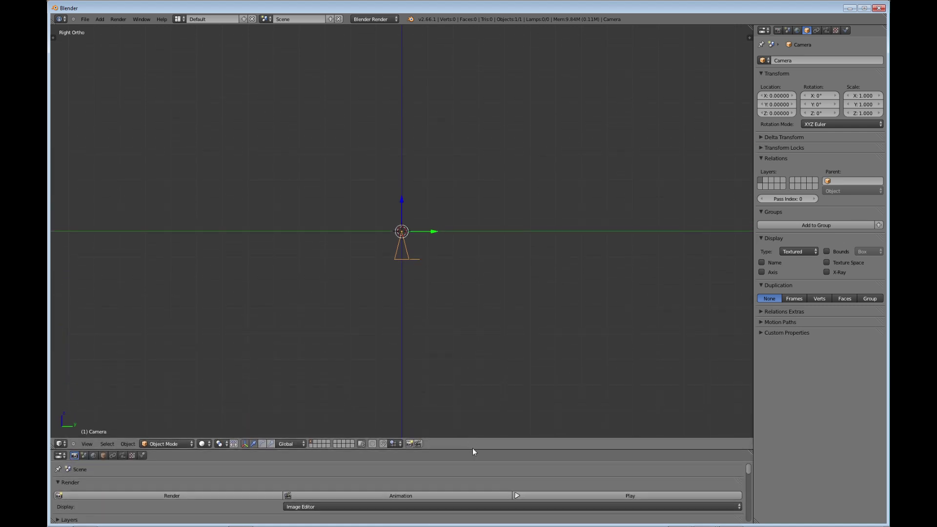
{"action": "right_click", "coordinate": [473, 449]}
{"action": "left_click", "coordinate": [470, 449]}
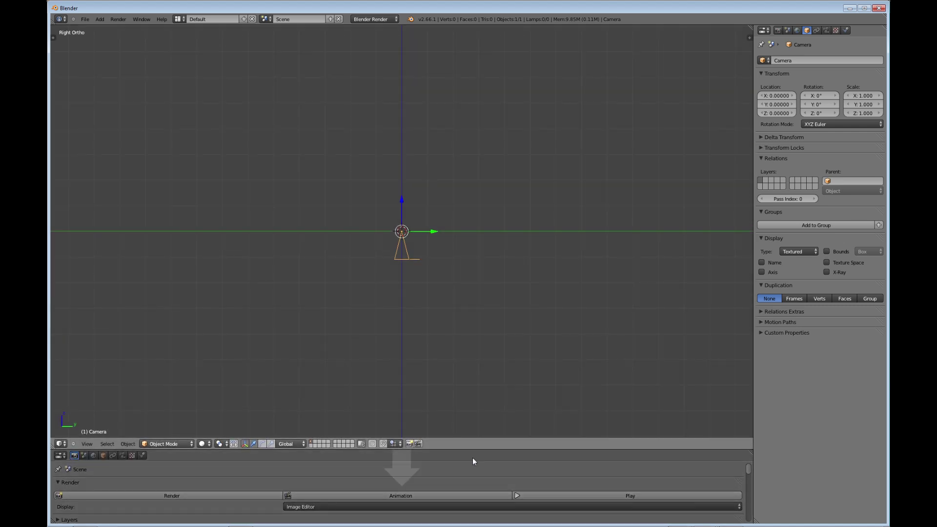
{"action": "left_click", "coordinate": [473, 459]}
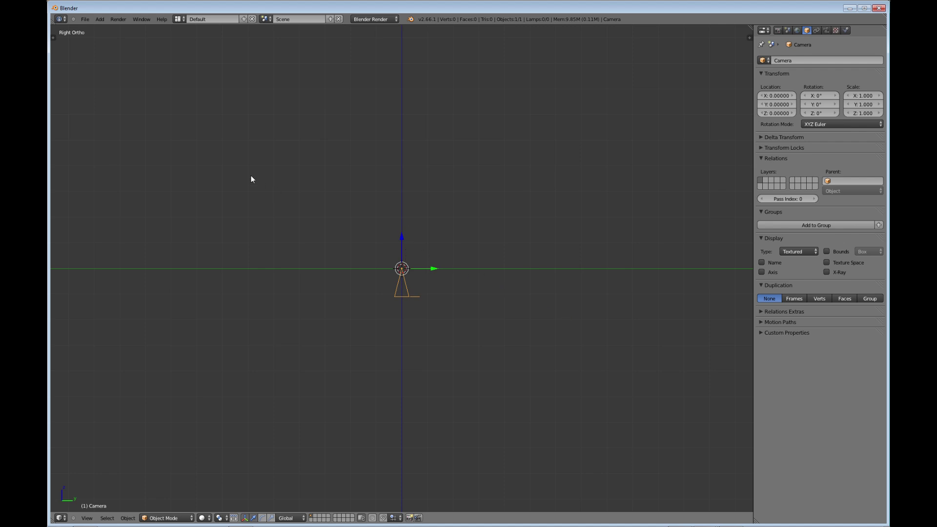
- Save the single Right Ortho layout with the camera as the startup file
{"action": "left_click", "coordinate": [84, 20]}
{"action": "left_click", "coordinate": [85, 20]}
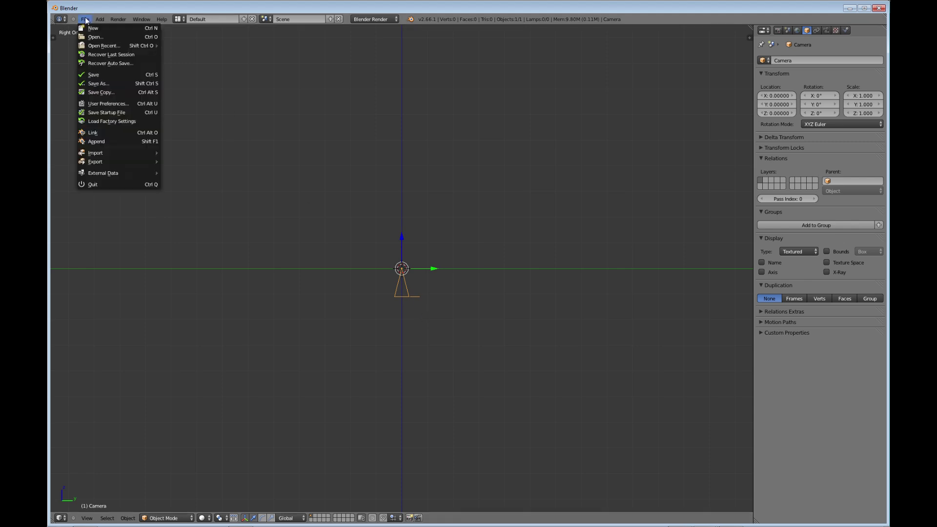
{"action": "left_click", "coordinate": [111, 113]}
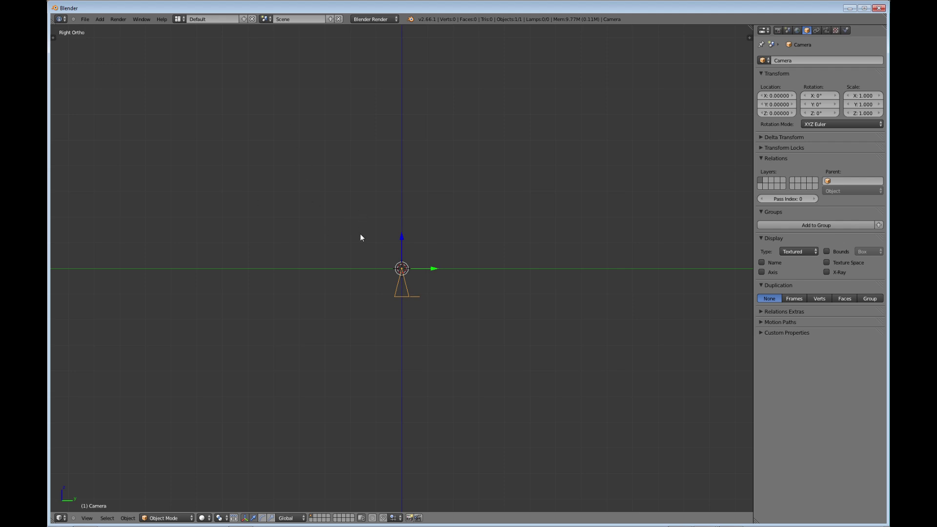
{"action": "left_click", "coordinate": [86, 20]}
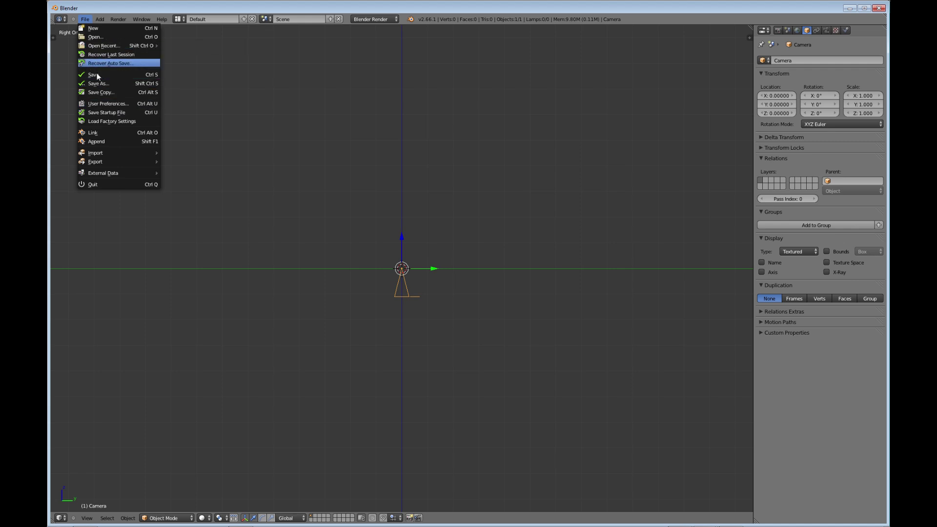
- Open User Preferences on the Input tab showing the keymap and Select With: Left
{"action": "left_click", "coordinate": [99, 106]}
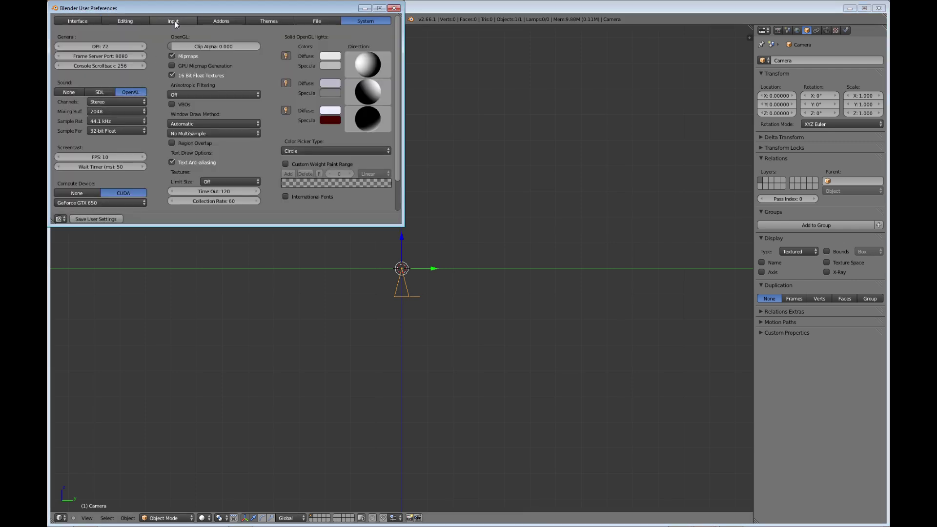
{"action": "left_click", "coordinate": [174, 20]}
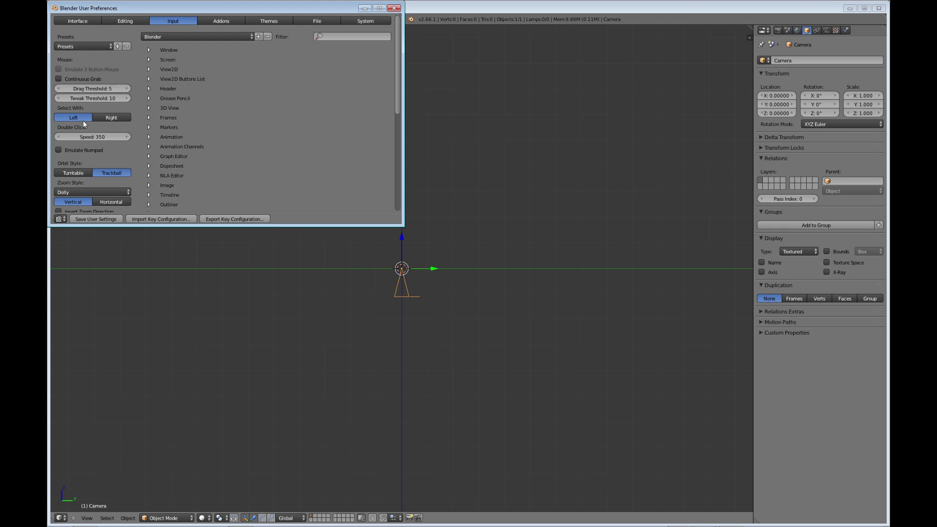
- Close the User Preferences window and reopen the File menu
{"action": "left_click", "coordinate": [394, 8]}
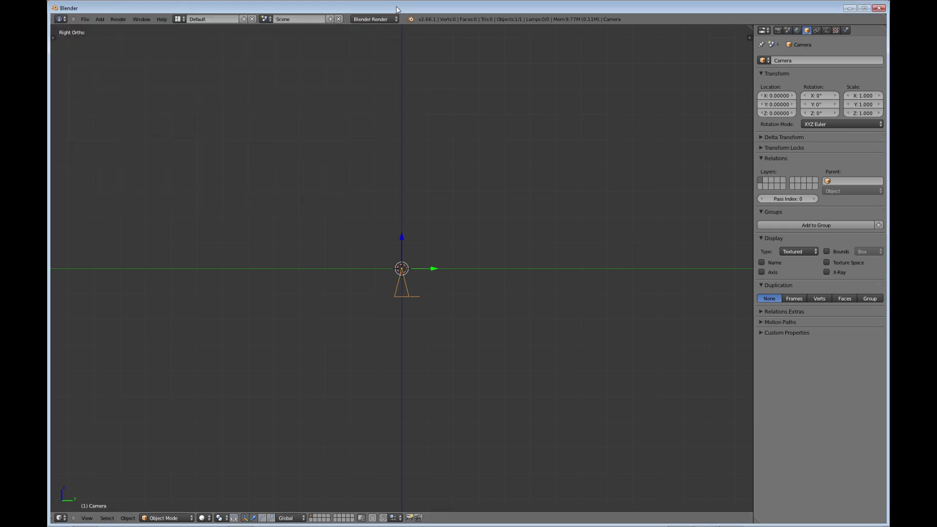
{"action": "left_click", "coordinate": [85, 19]}
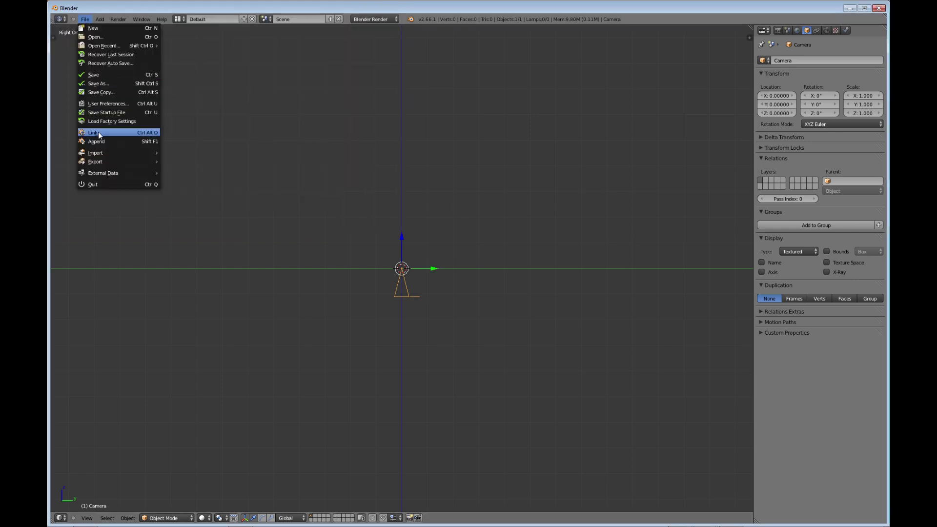